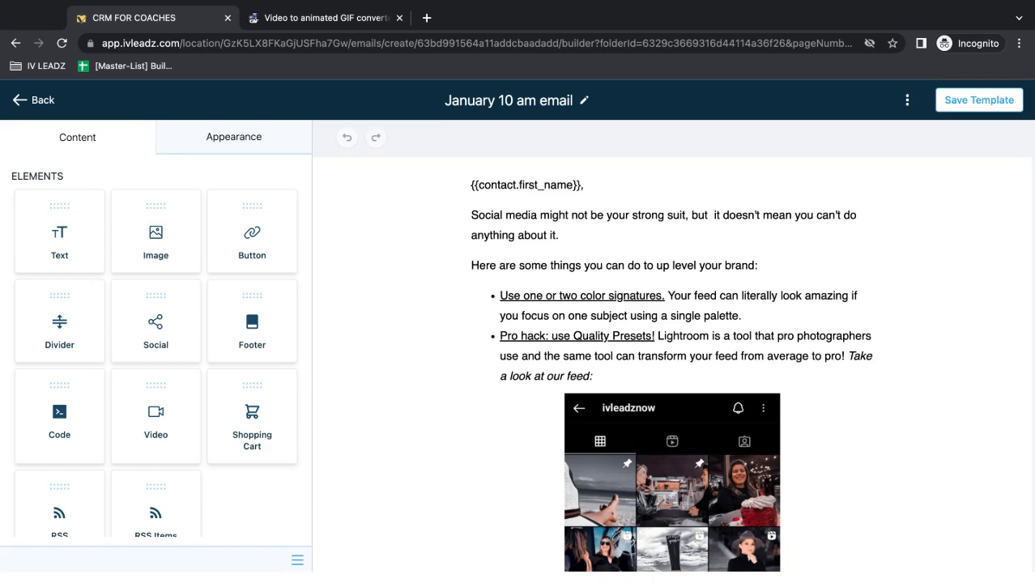
# Step: Choose the Snapinsta reel video file in the Video to GIF converter and upload it
pyautogui.scroll(-10, 924, 349)
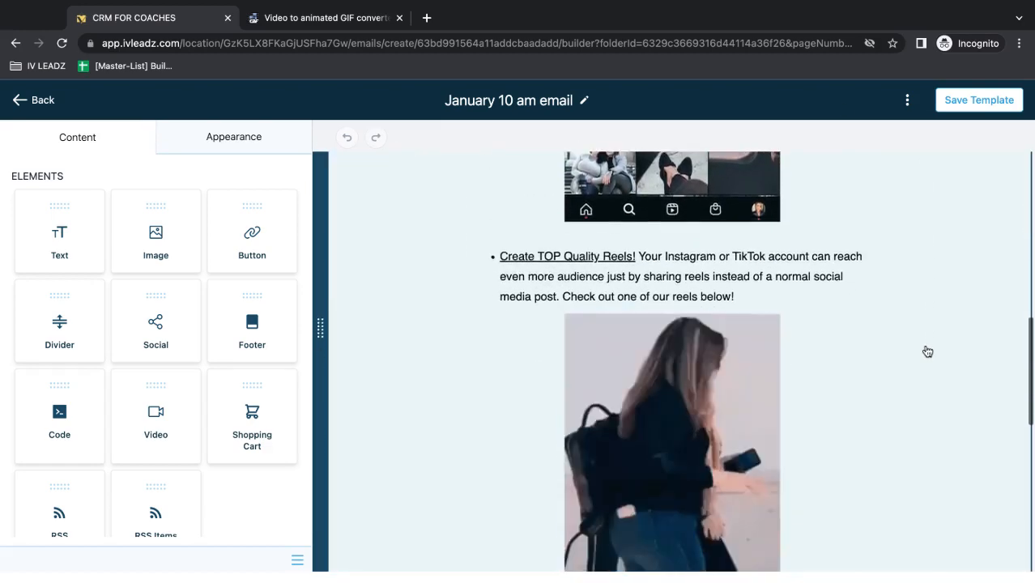
pyautogui.scroll(-3, 928, 352)
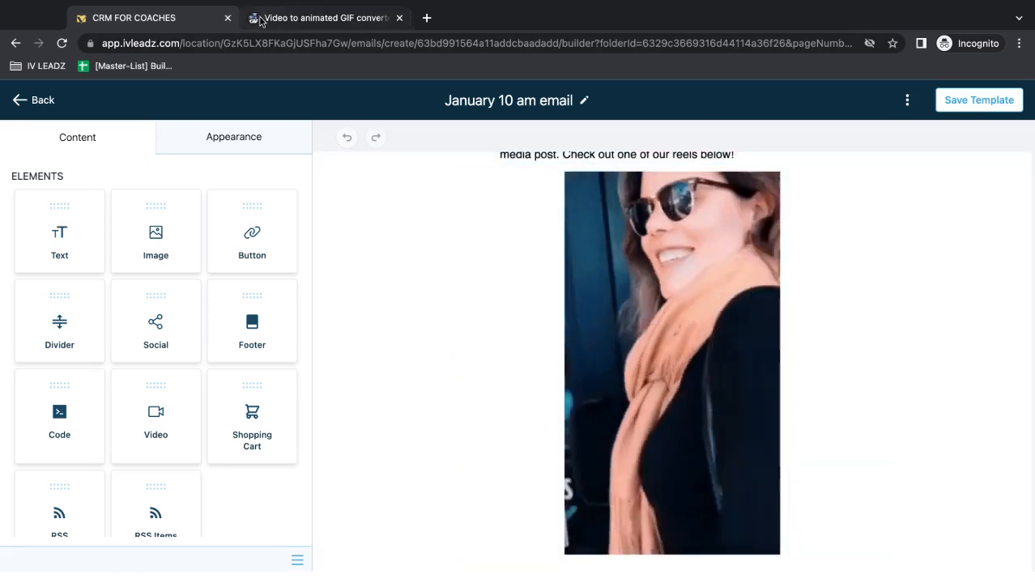
pyautogui.click(322, 17)
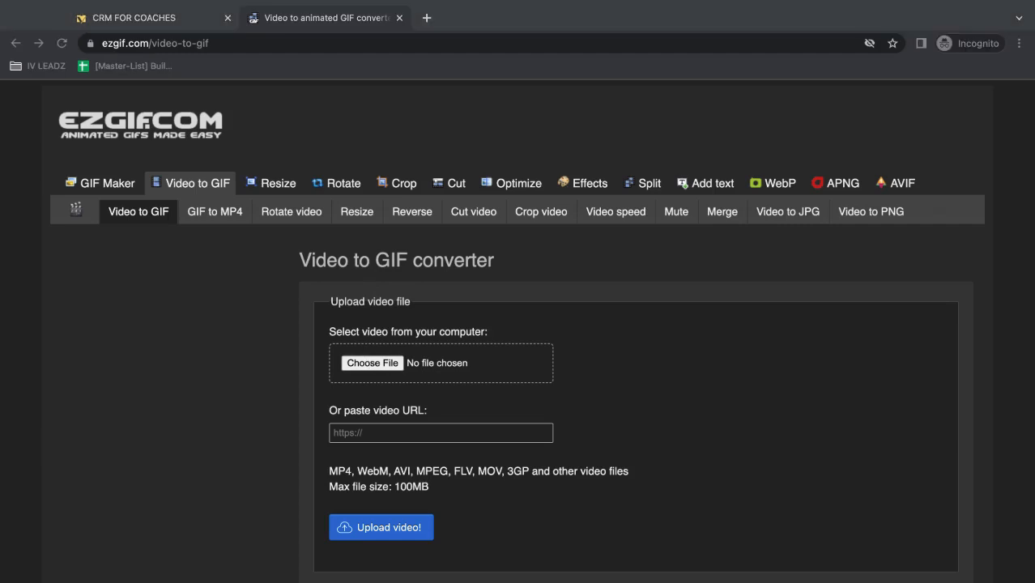
pyautogui.press('Return')
pyautogui.scroll(-1, 619, 391)
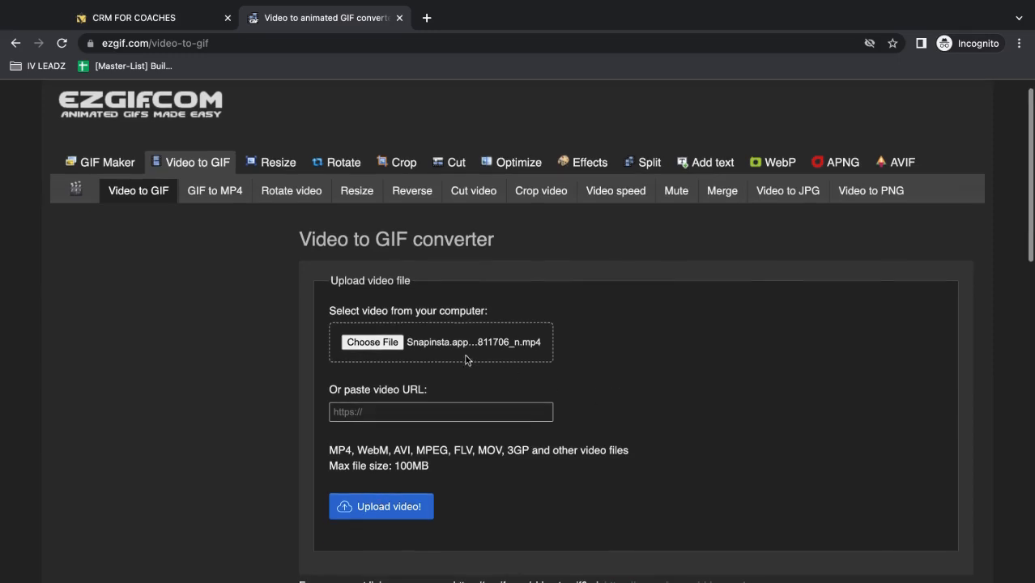
pyautogui.scroll(-2, 465, 360)
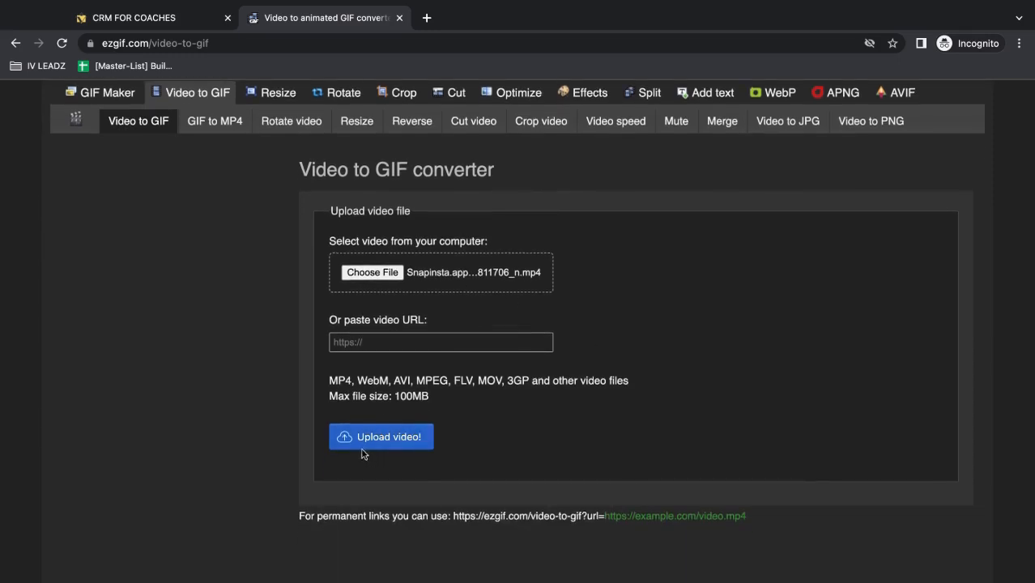
pyautogui.click(387, 448)
# Step: Set the GIF size to 320xAUTO and convert the uploaded video to a GIF
pyautogui.scroll(-3, 675, 465)
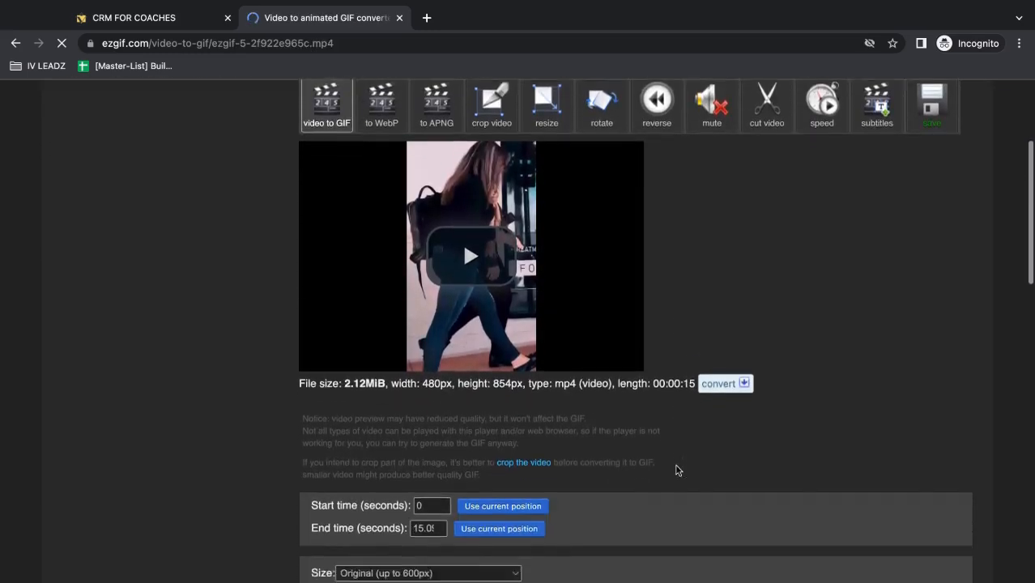
pyautogui.scroll(-3, 676, 468)
pyautogui.scroll(1, 675, 468)
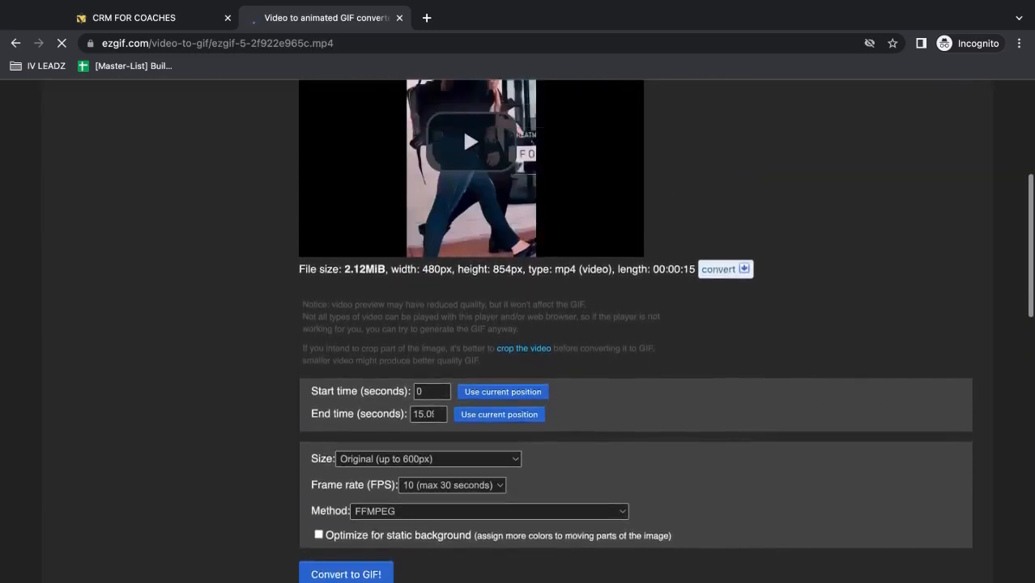
pyautogui.scroll(4, 689, 389)
pyautogui.scroll(-4, 689, 389)
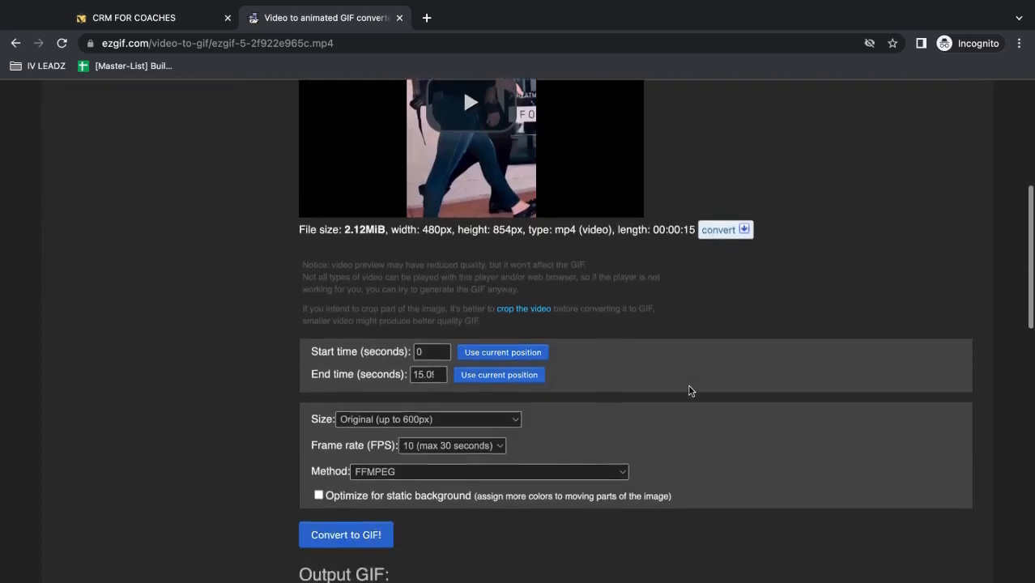
pyautogui.scroll(-1, 688, 389)
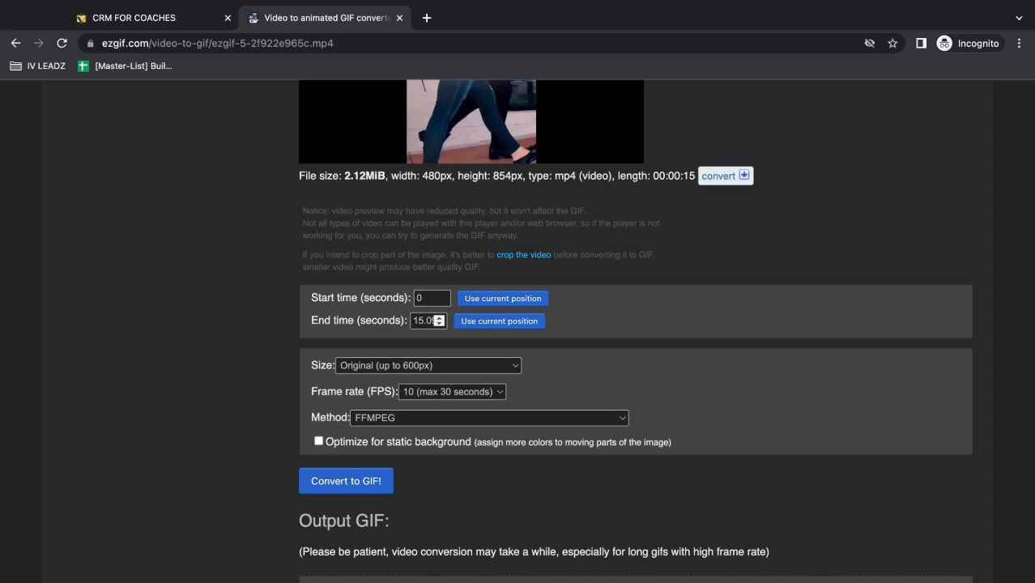
pyautogui.scroll(-1, 430, 324)
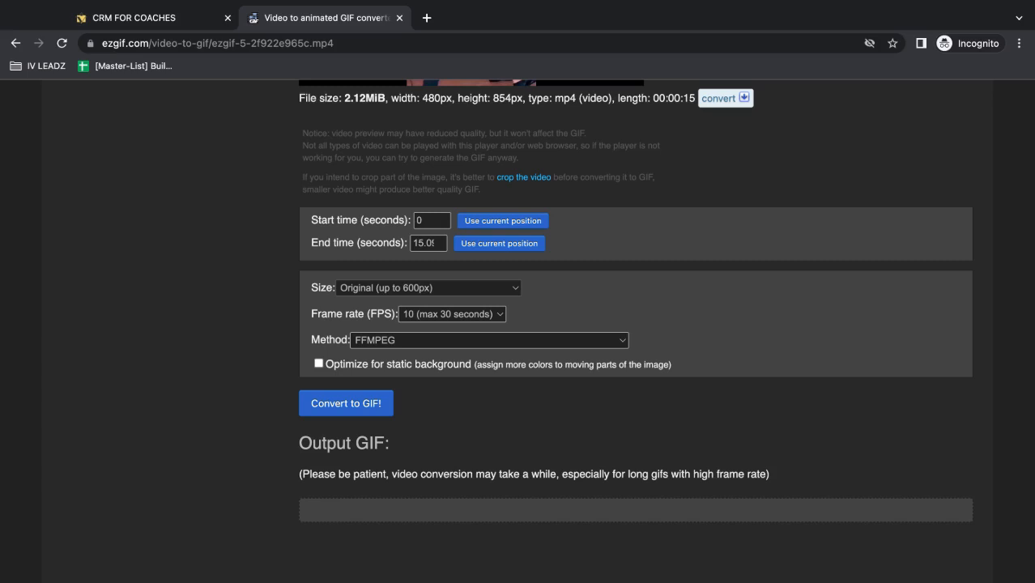
pyautogui.click(396, 405)
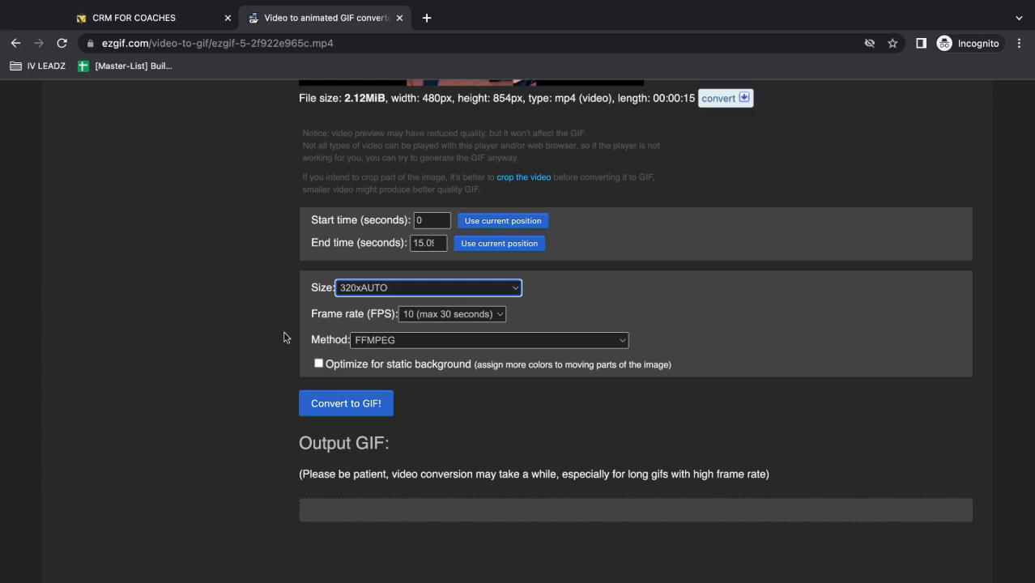
pyautogui.click(342, 409)
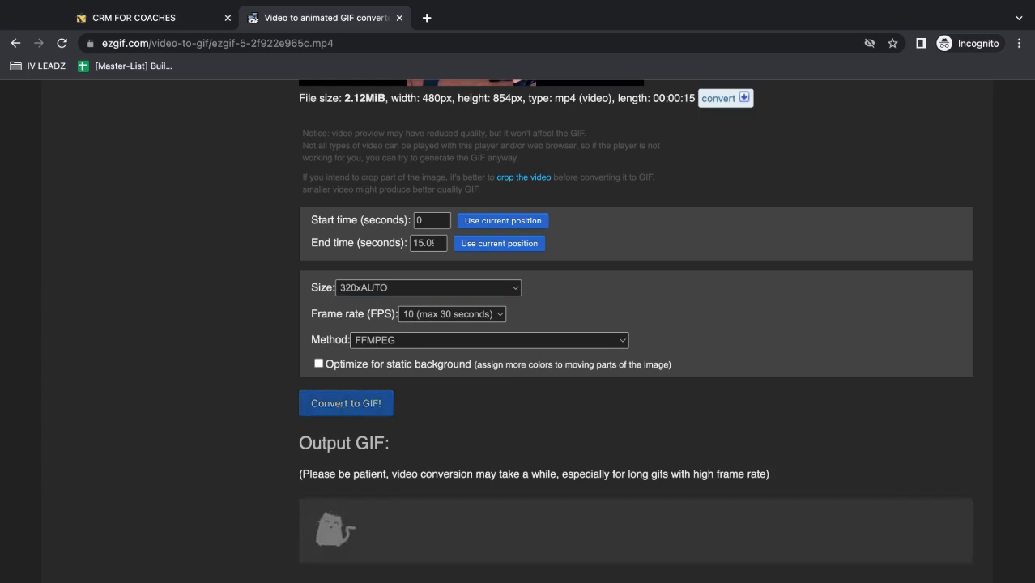
# Step: Review the converted output GIF and save it to the computer as example.gif
pyautogui.scroll(-2, 598, 445)
pyautogui.scroll(-5, 595, 444)
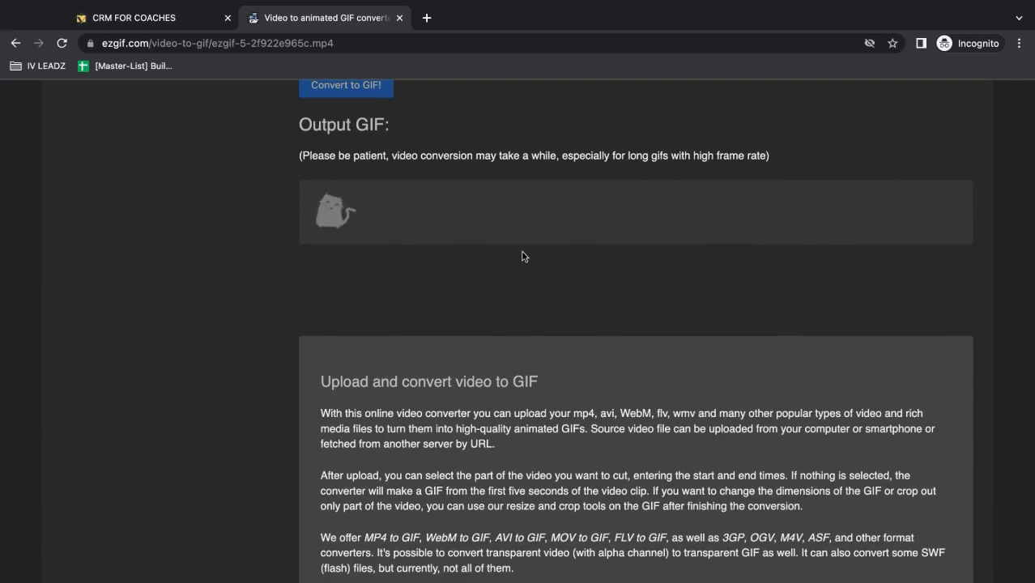
pyautogui.scroll(10, 521, 256)
pyautogui.scroll(1, 522, 256)
pyautogui.click(472, 398)
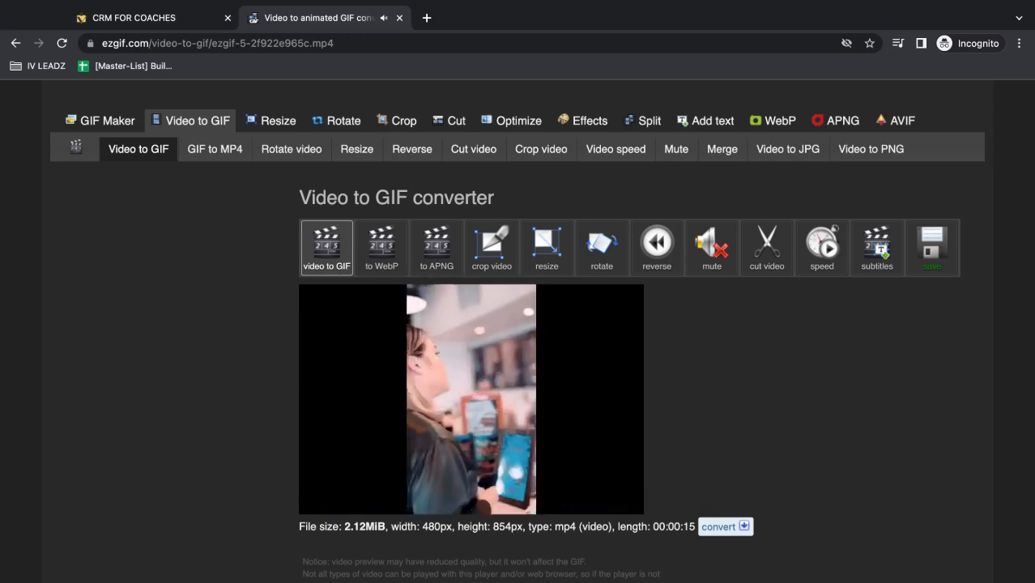
pyautogui.scroll(-1, 761, 391)
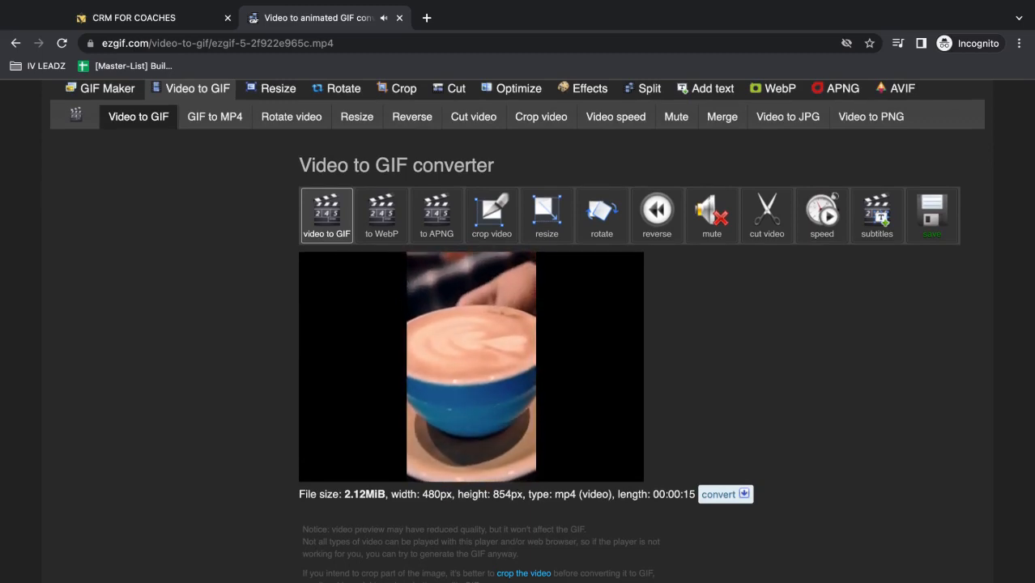
pyautogui.scroll(-1, 740, 428)
pyautogui.scroll(-10, 738, 427)
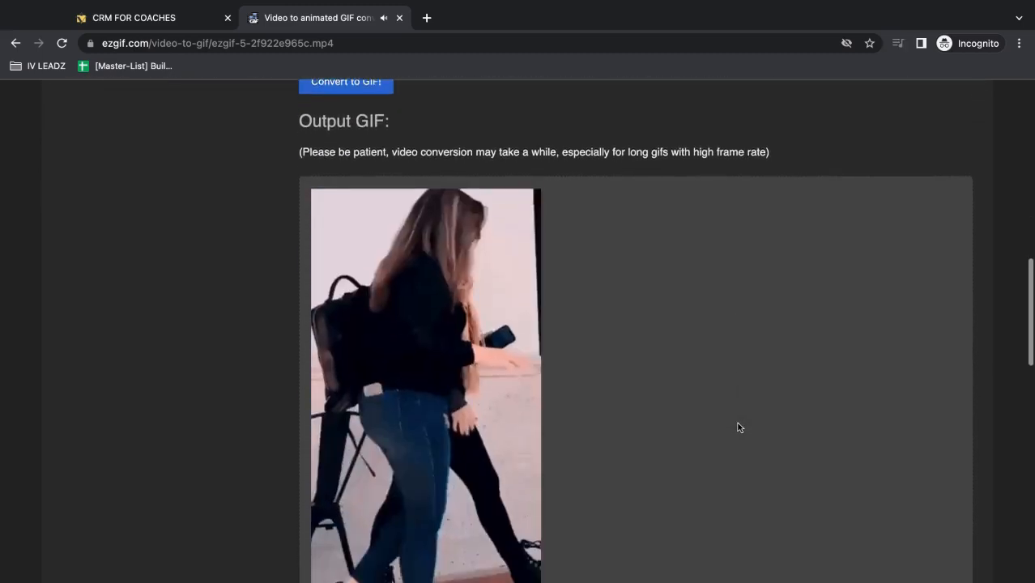
pyautogui.scroll(-1, 732, 409)
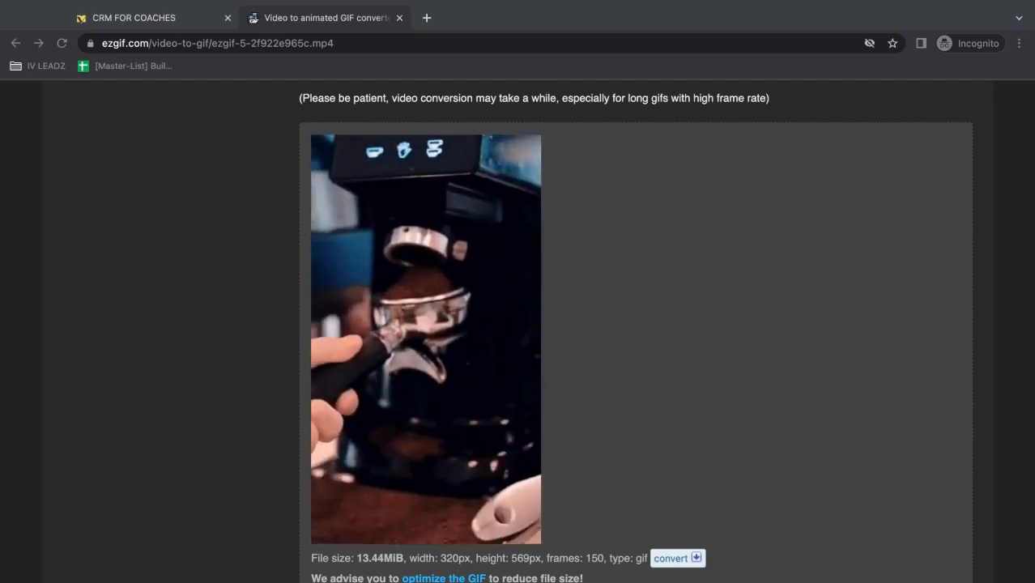
pyautogui.click(590, 386)
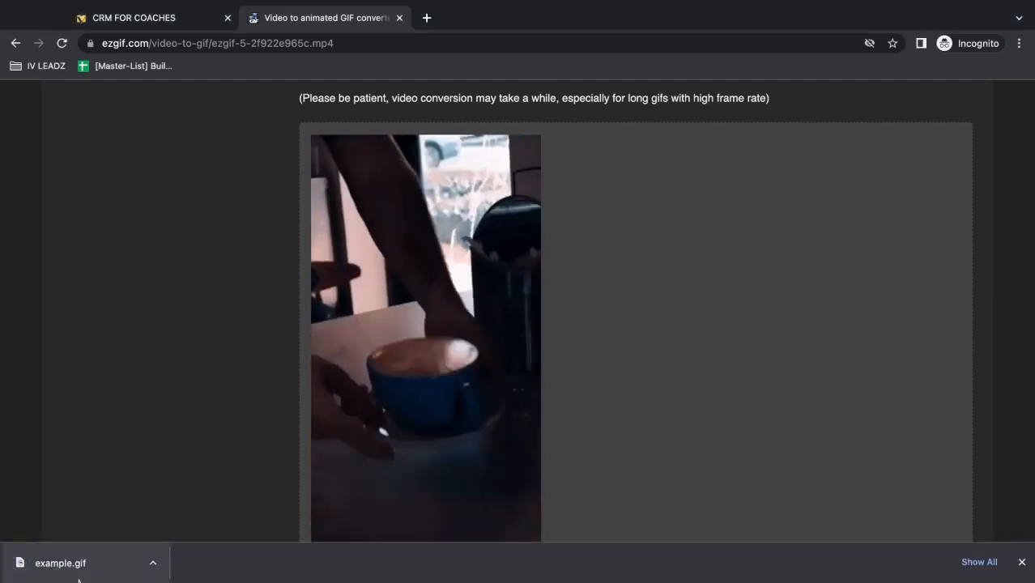
# Step: Back in the email builder, add an Image element below the existing reel image
pyautogui.click(154, 18)
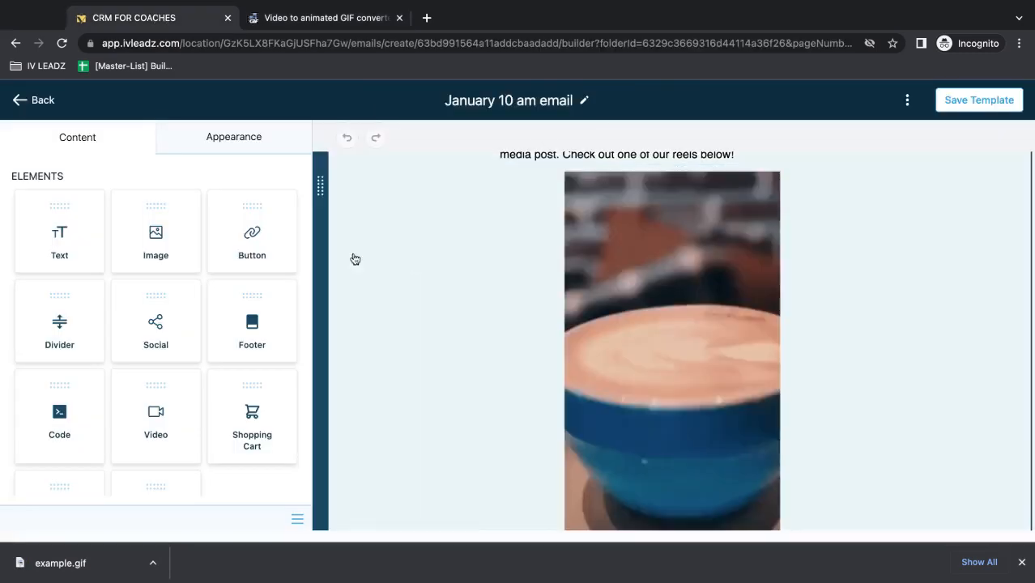
pyautogui.scroll(-4, 459, 341)
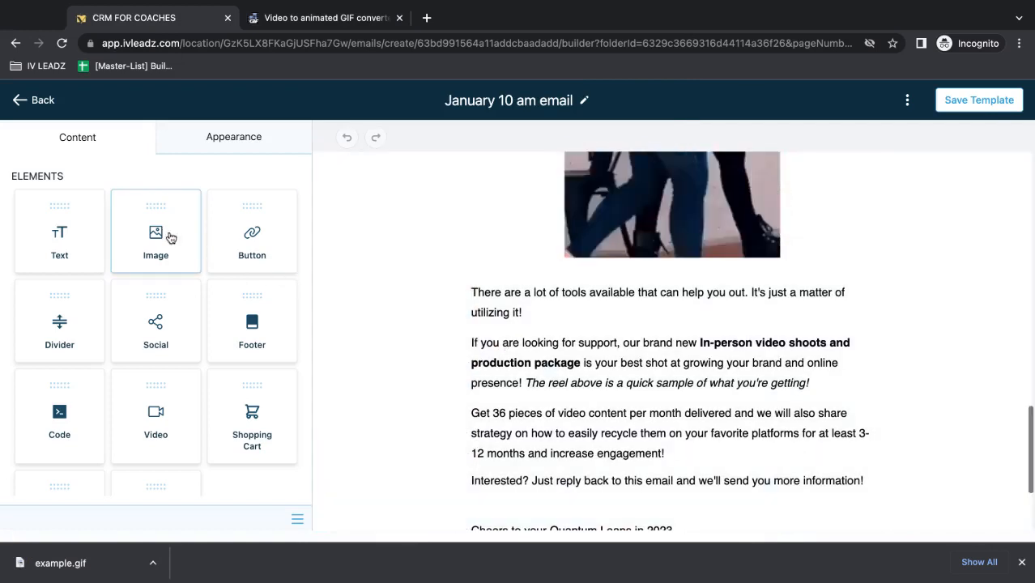
pyautogui.moveTo(160, 223)
pyautogui.mouseDown()
pyautogui.moveTo(672, 272)
pyautogui.moveTo(631, 280)
pyautogui.mouseUp()
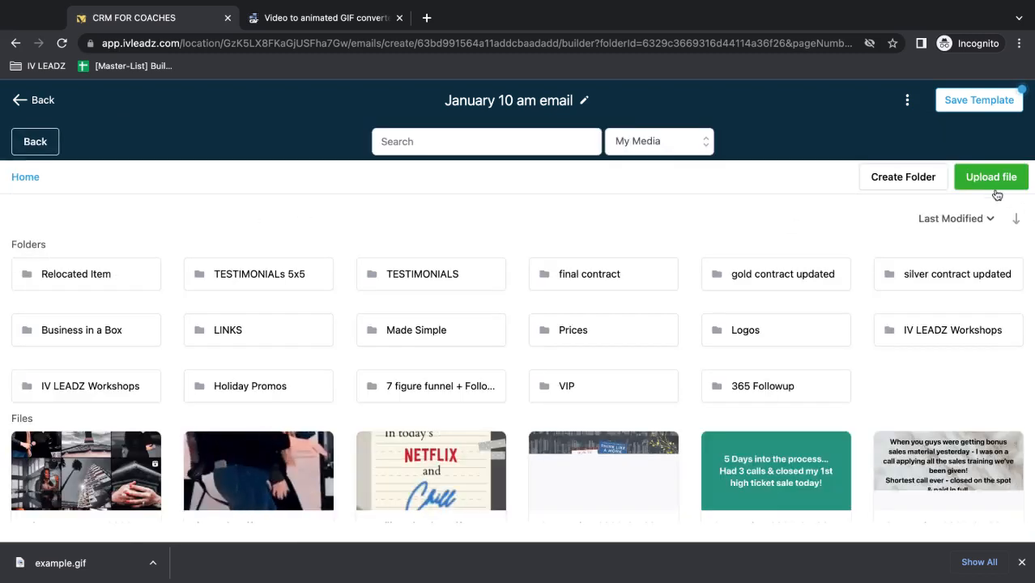
# Step: Insert the 'for reels!.gif' file from the media library into the new image block
pyautogui.click(992, 182)
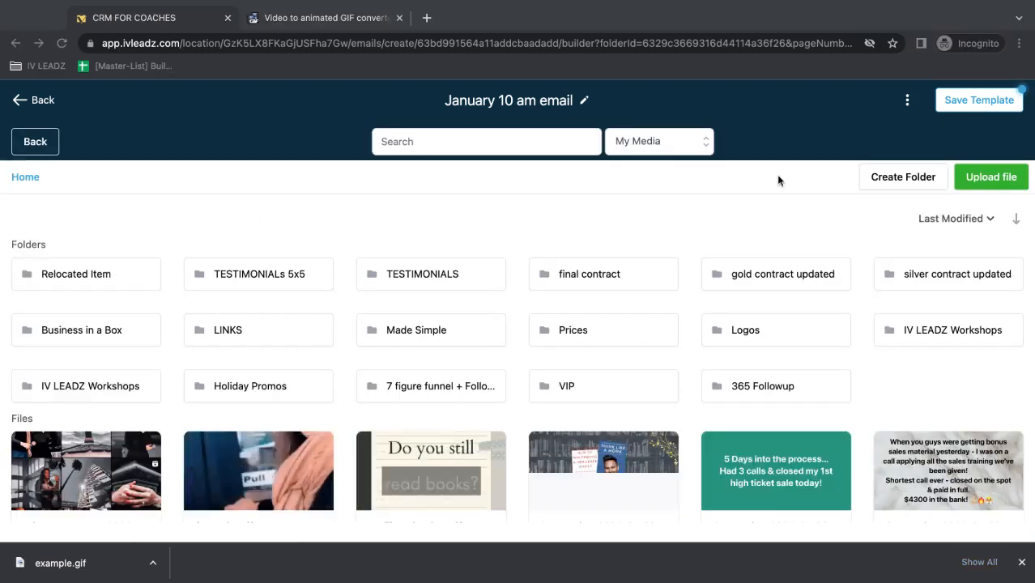
pyautogui.click(779, 179)
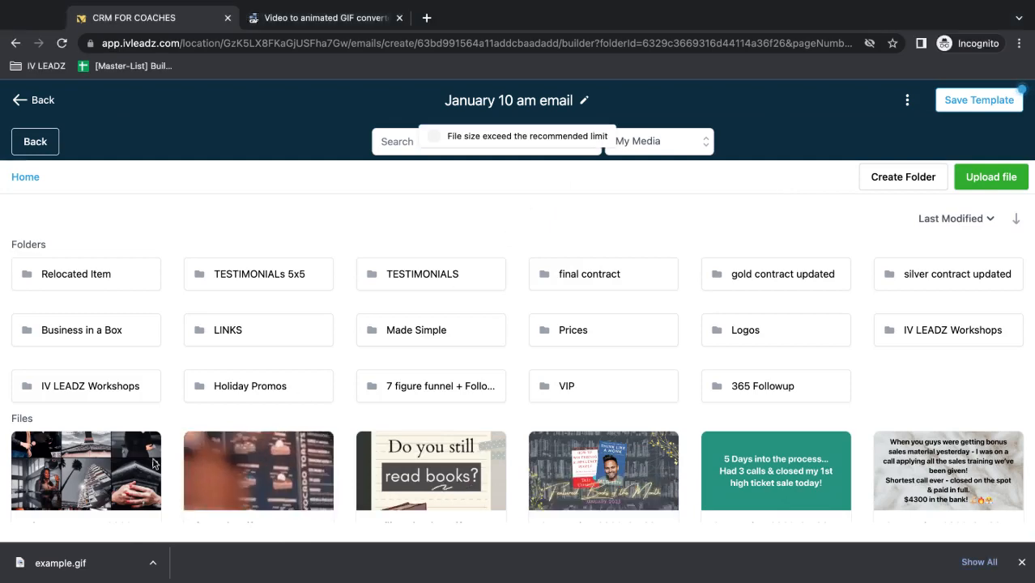
pyautogui.scroll(-1, 192, 381)
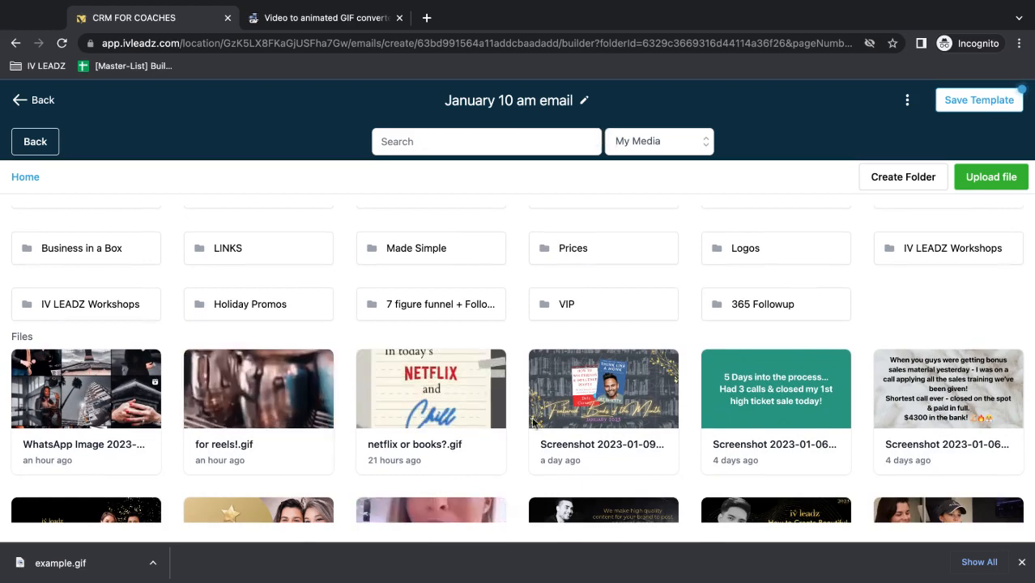
pyautogui.scroll(-1, 209, 403)
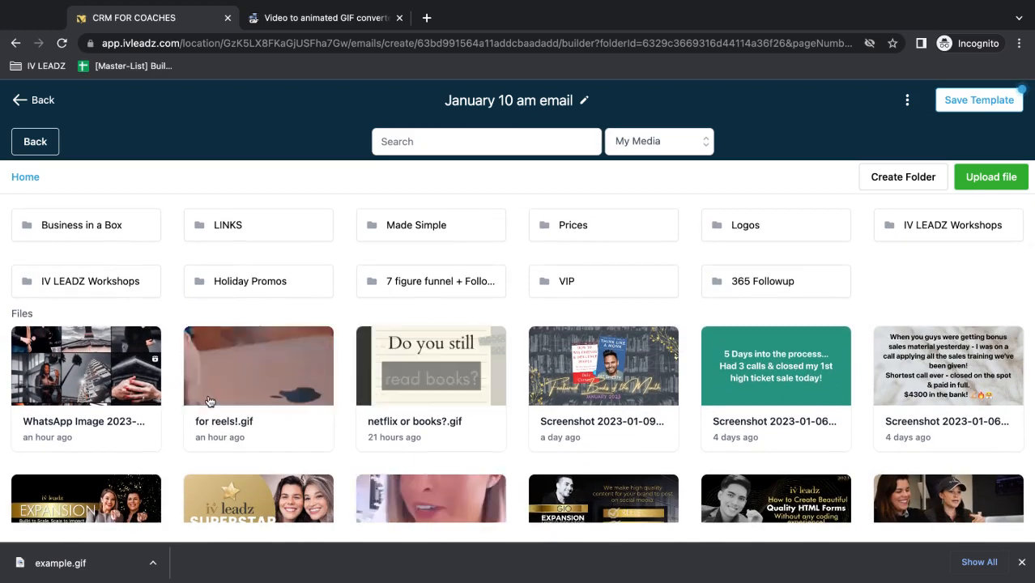
pyautogui.click(209, 388)
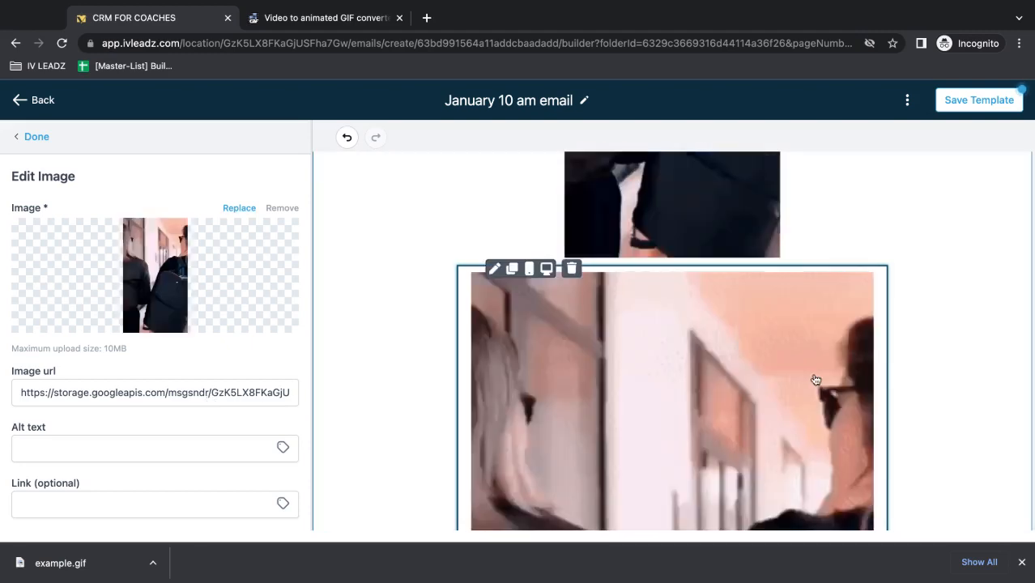
# Step: Open the original reel image's settings and select its Instagram reel link
pyautogui.scroll(-1, 905, 321)
pyautogui.scroll(-1, 906, 322)
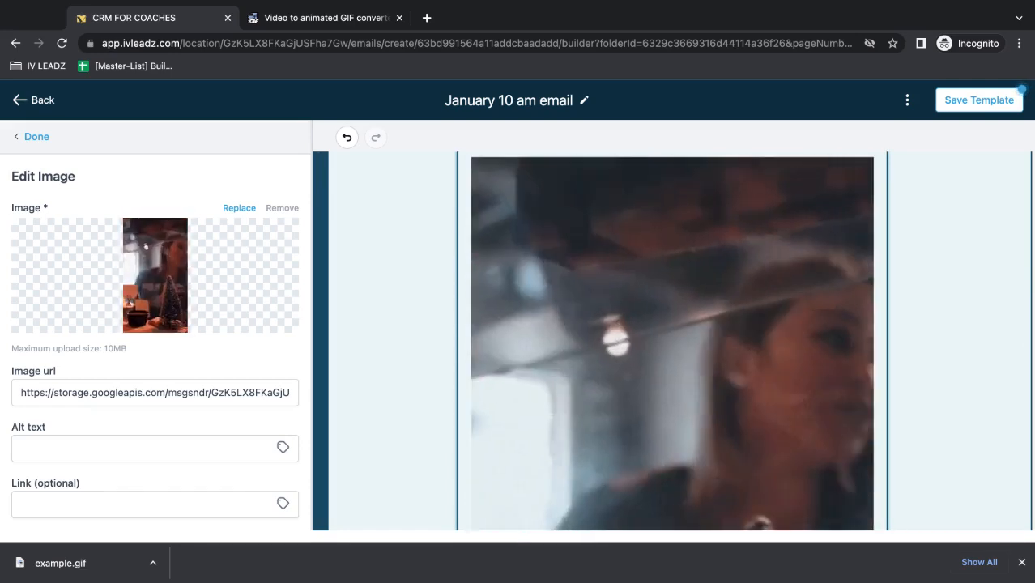
pyautogui.scroll(5, 911, 436)
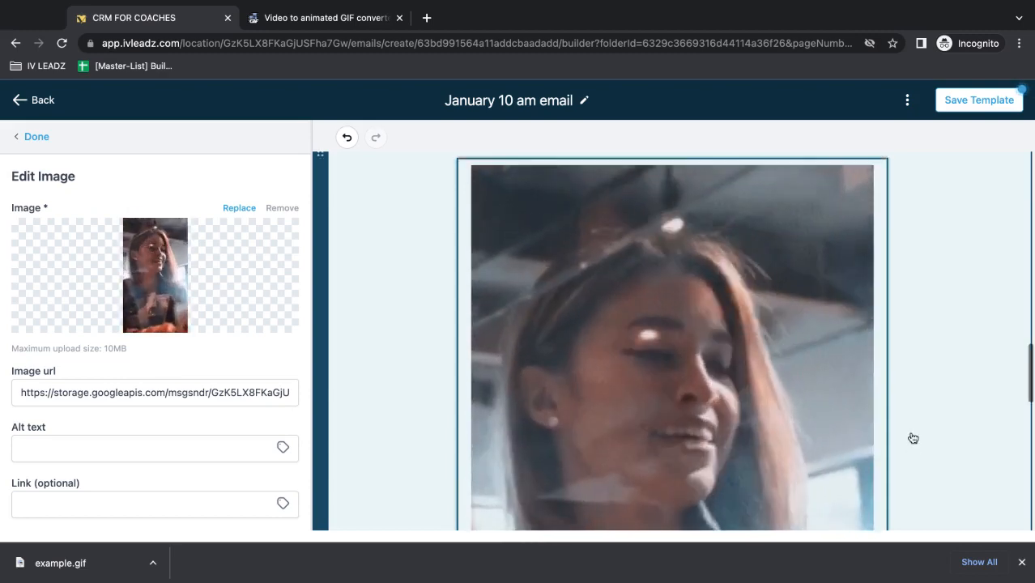
pyautogui.scroll(1, 913, 438)
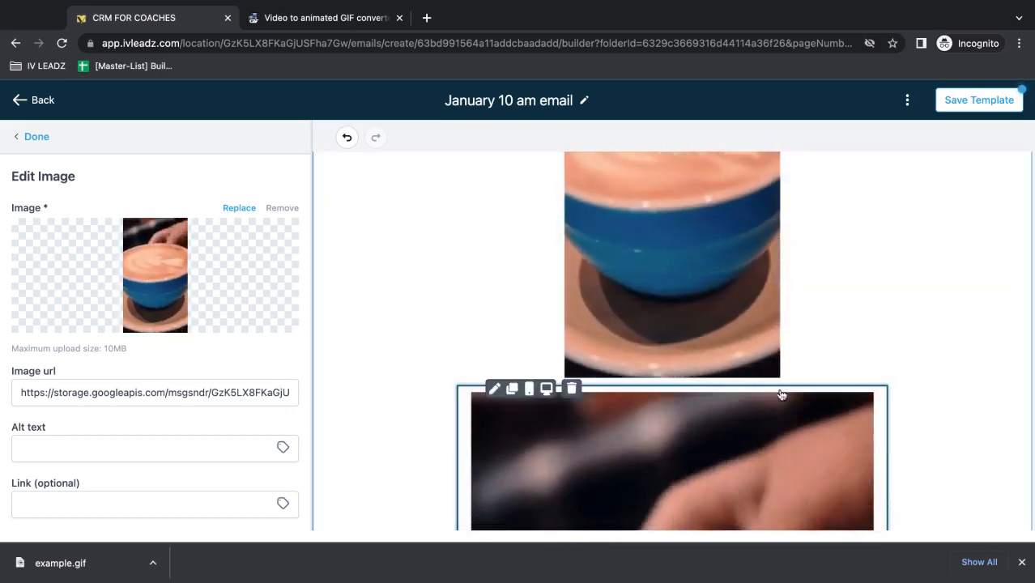
pyautogui.click(713, 305)
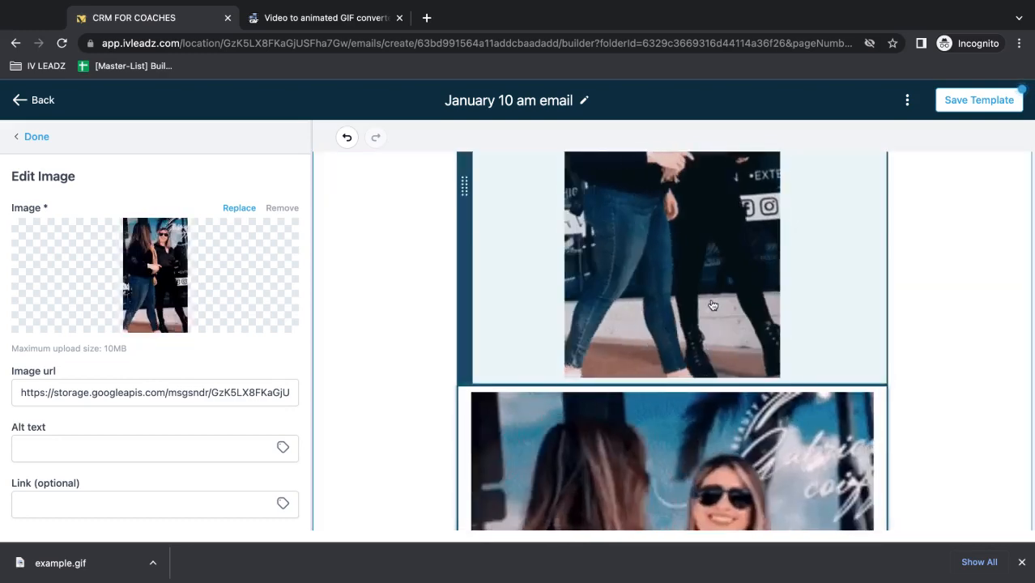
pyautogui.scroll(-1, 139, 432)
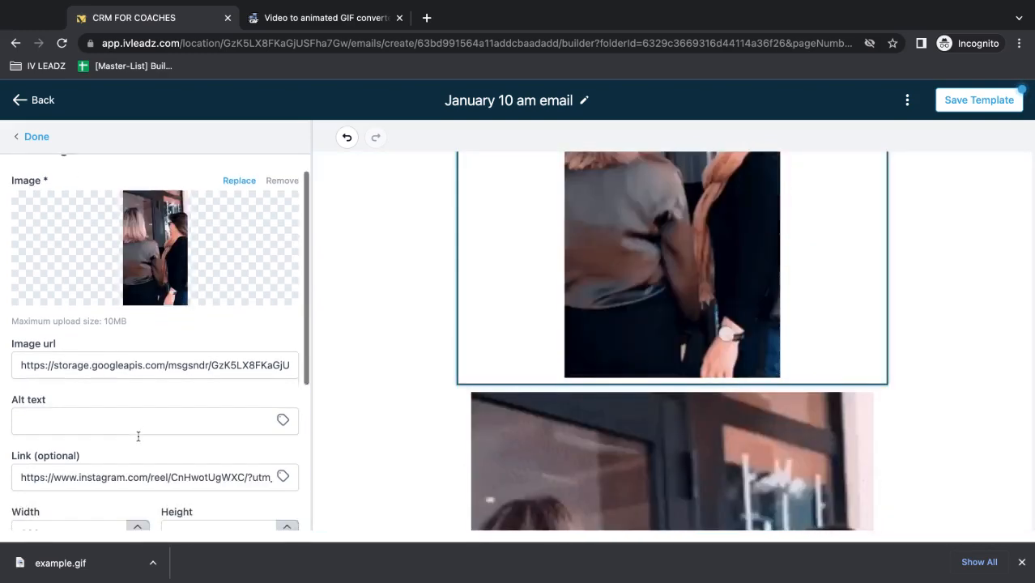
pyautogui.click(59, 455)
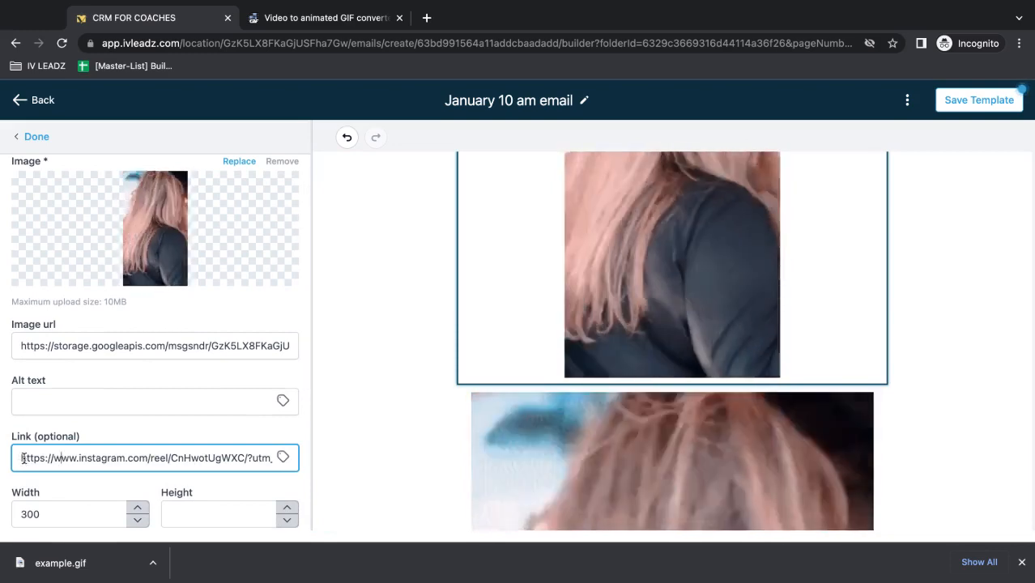
pyautogui.moveTo(21, 459); pyautogui.dragTo(296, 462)
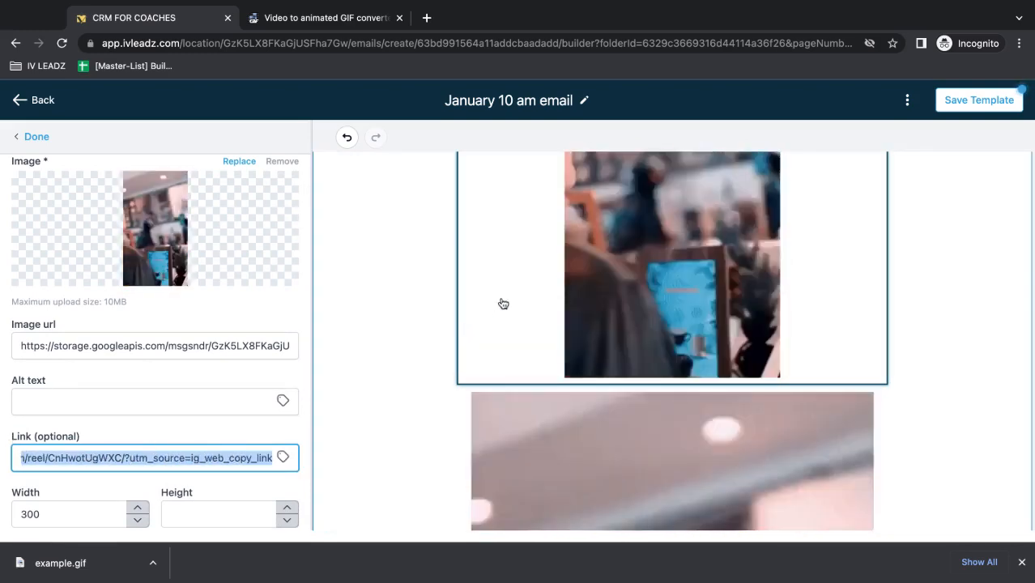
# Step: Select the new GIF image block and set its width to 300
pyautogui.scroll(-5, 720, 415)
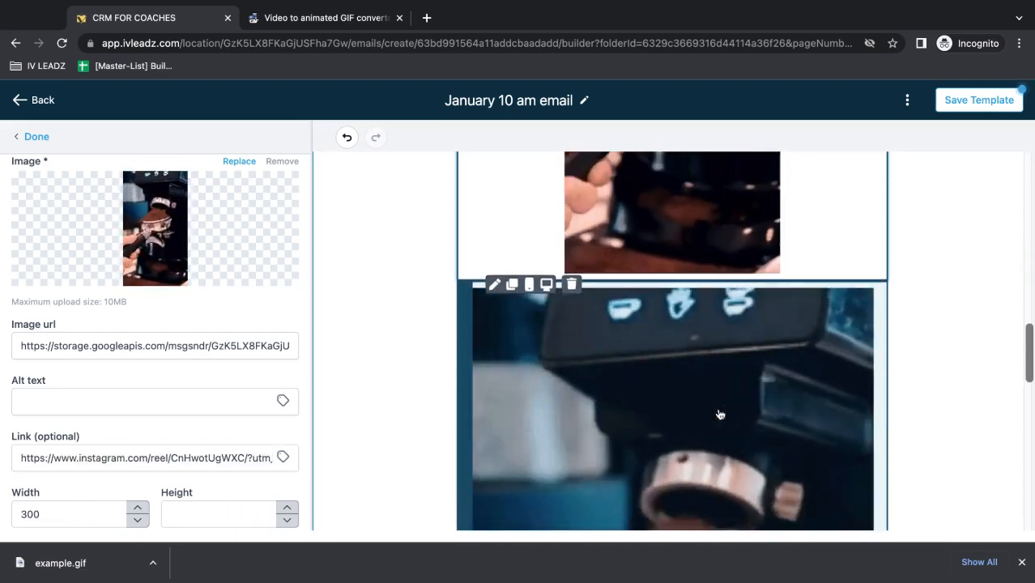
pyautogui.click(721, 416)
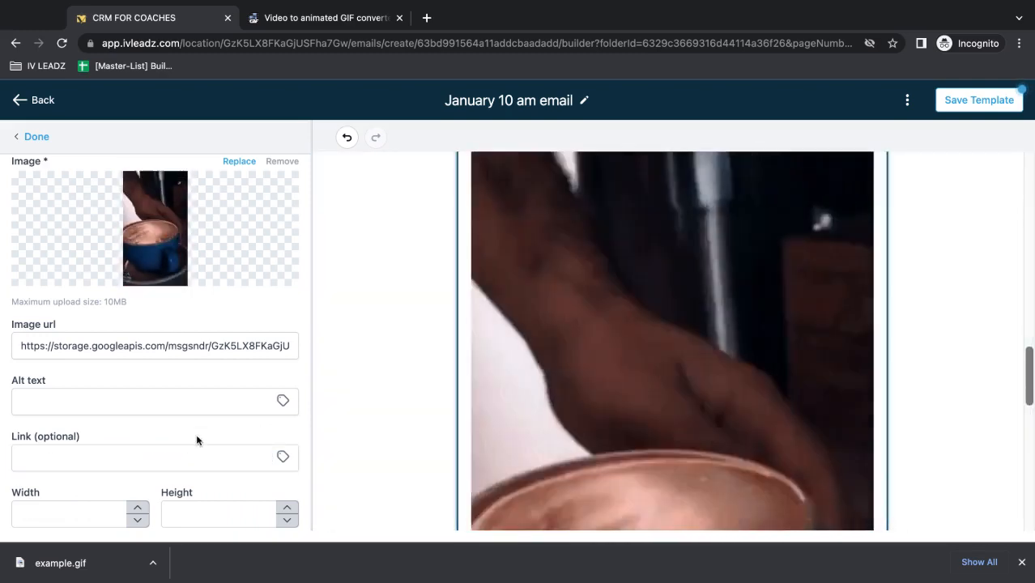
pyautogui.scroll(-2, 227, 405)
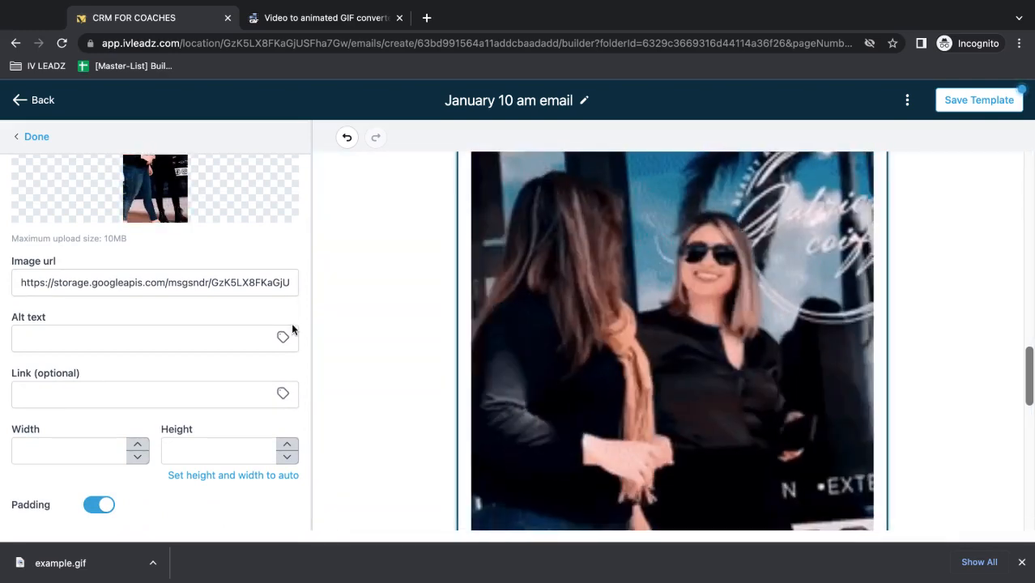
pyautogui.click(85, 451)
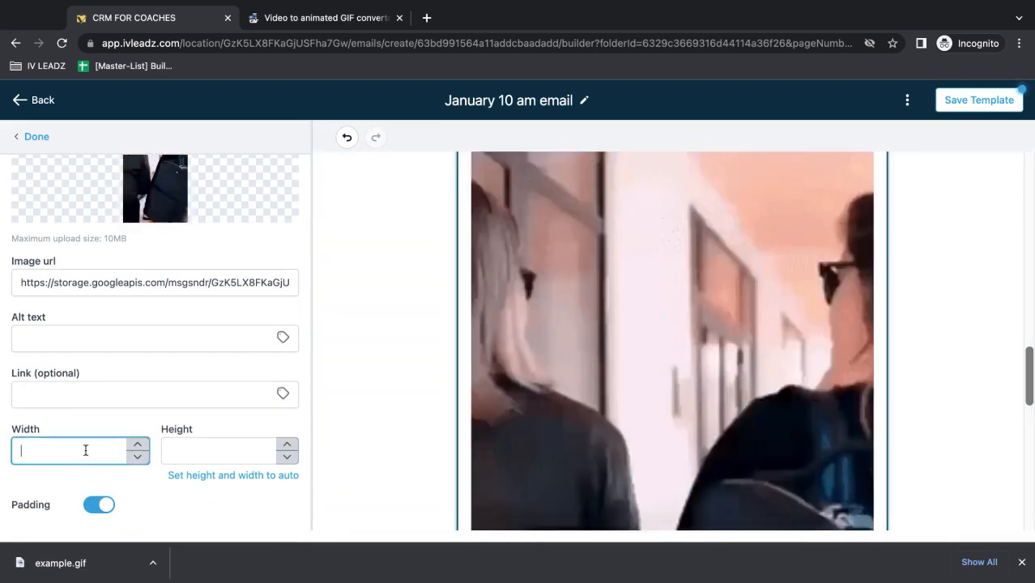
pyautogui.write('300')
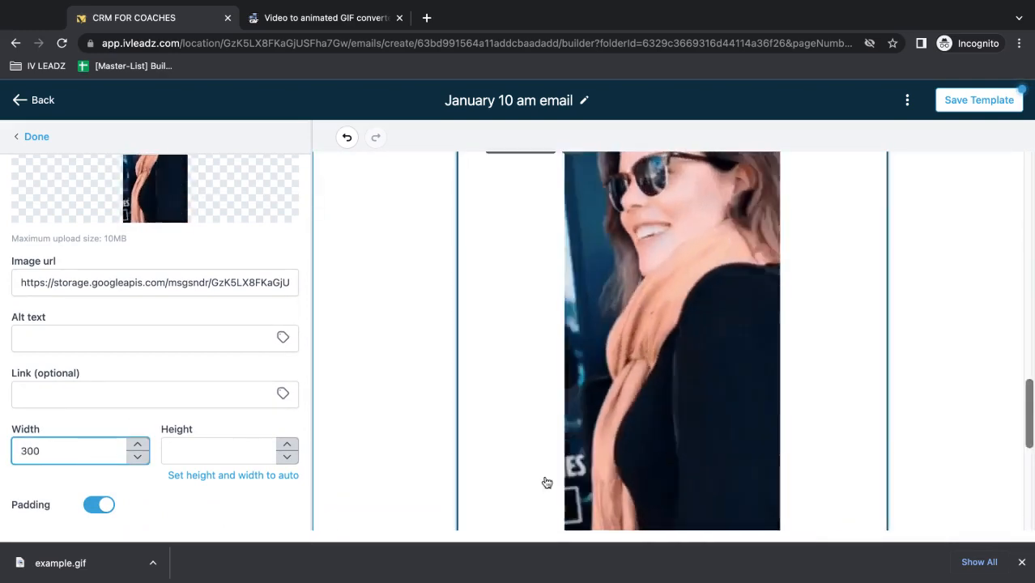
# Step: Scroll through the email to review the resized GIF among the surrounding content
pyautogui.scroll(3, 546, 483)
pyautogui.scroll(-3, 547, 483)
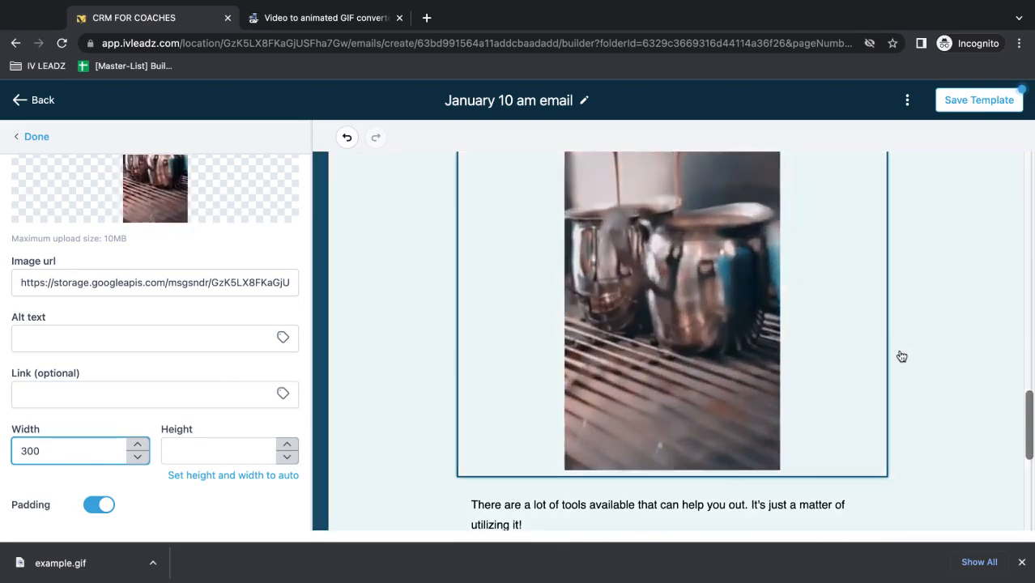
pyautogui.click(902, 354)
pyautogui.scroll(-3, 929, 362)
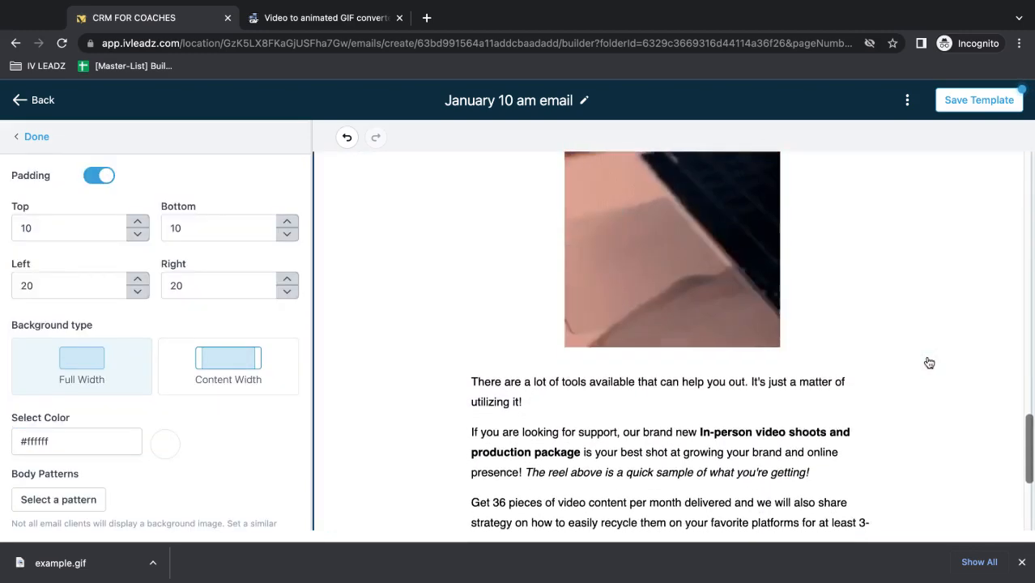
pyautogui.scroll(5, 836, 285)
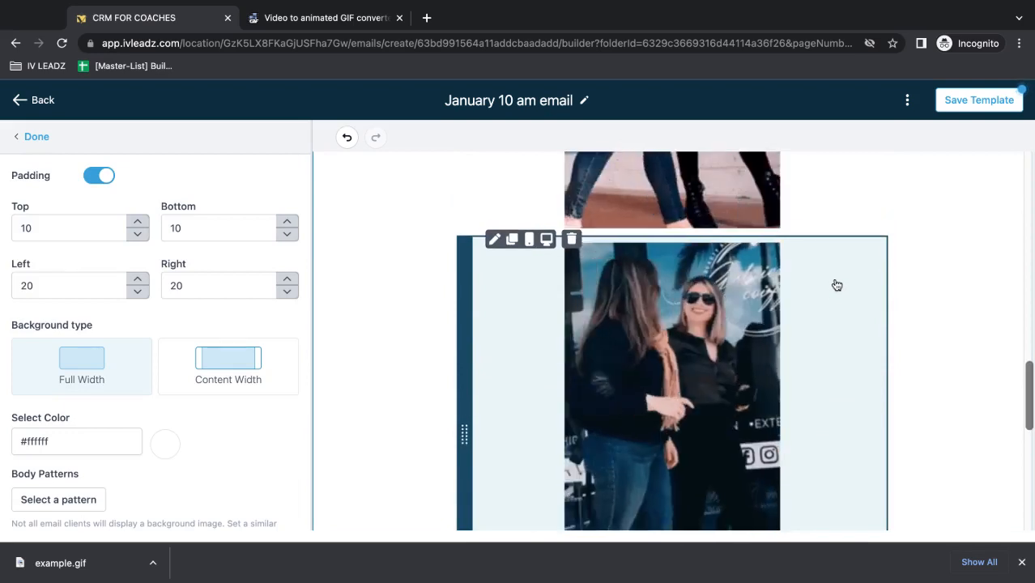